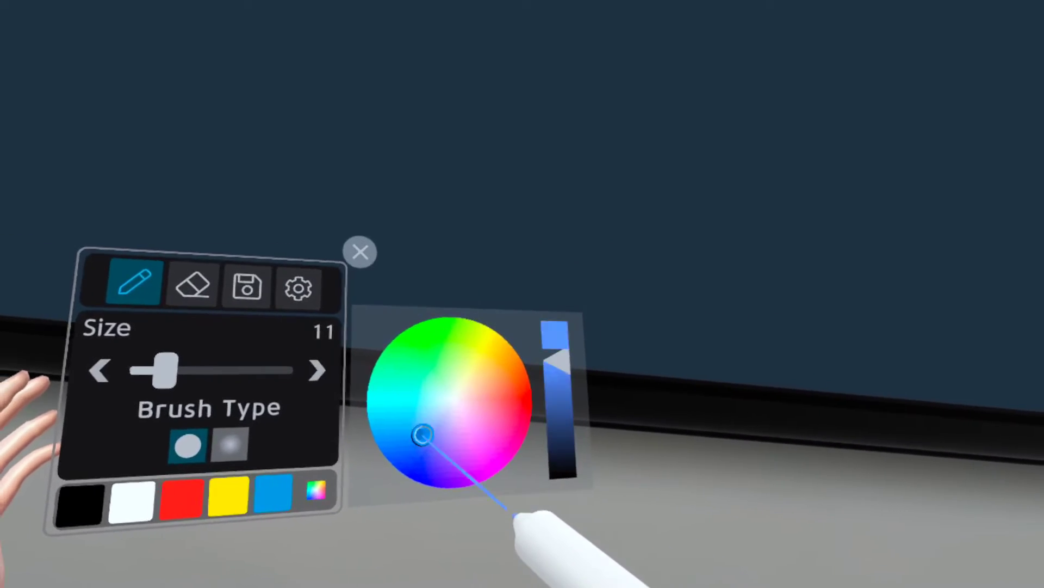
# Set the marker colour to bright green on the colour wheel
pyautogui.moveTo(430, 420)
pyautogui.mouseDown()
pyautogui.moveTo(447, 344)
pyautogui.moveTo(522, 419)
pyautogui.mouseUp()
pyautogui.moveTo(459, 432); pyautogui.dragTo(469, 351)
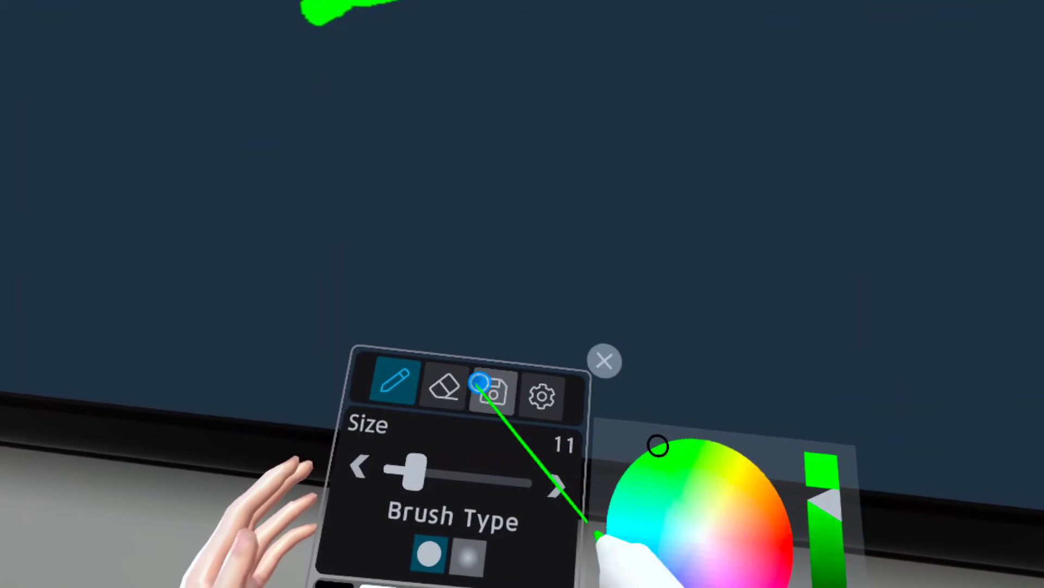
# Switch to the eraser and enlarge it to size 39
pyautogui.click(445, 386)
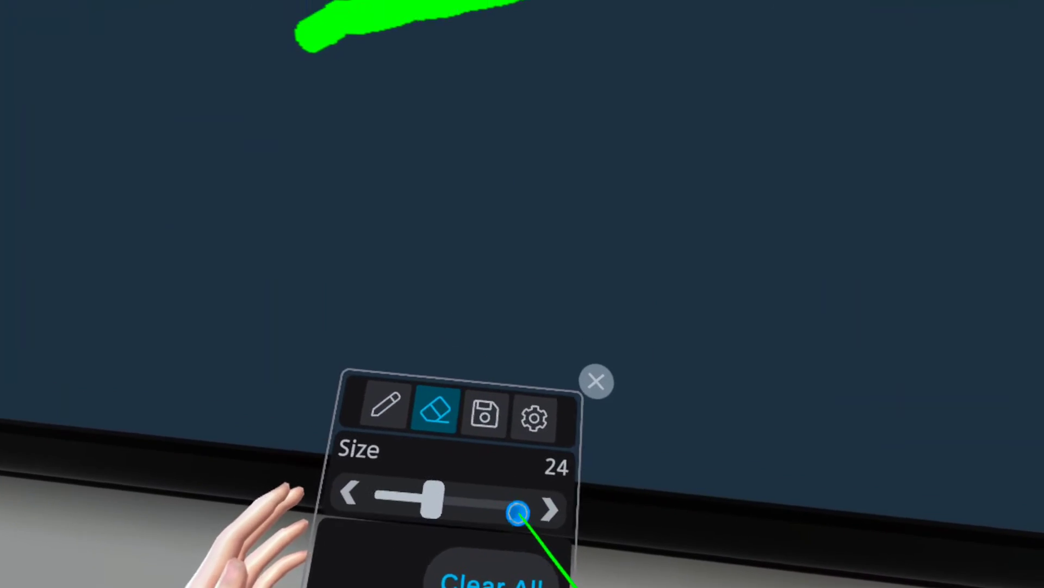
pyautogui.moveTo(465, 460); pyautogui.dragTo(522, 461)
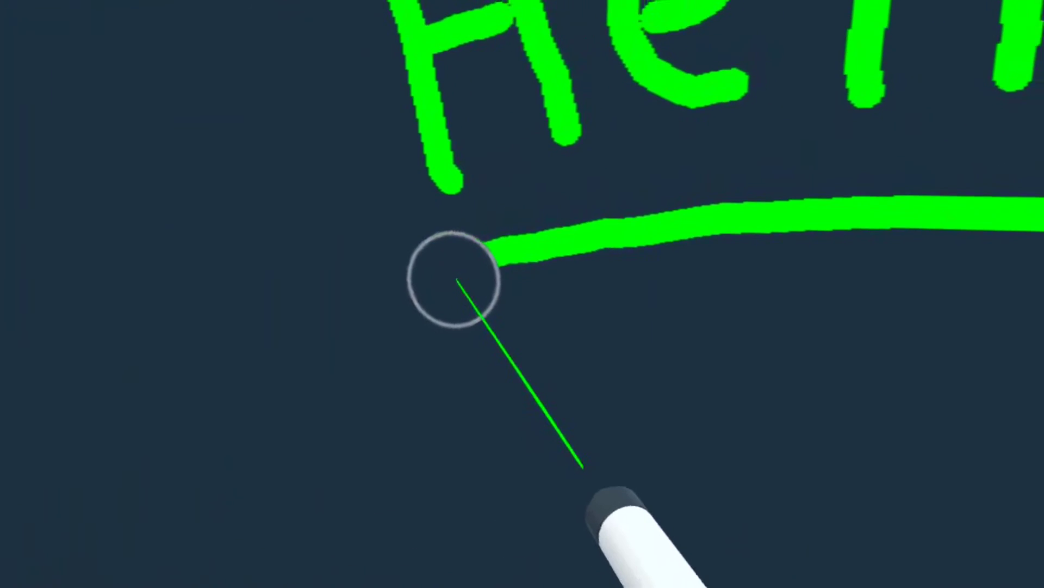